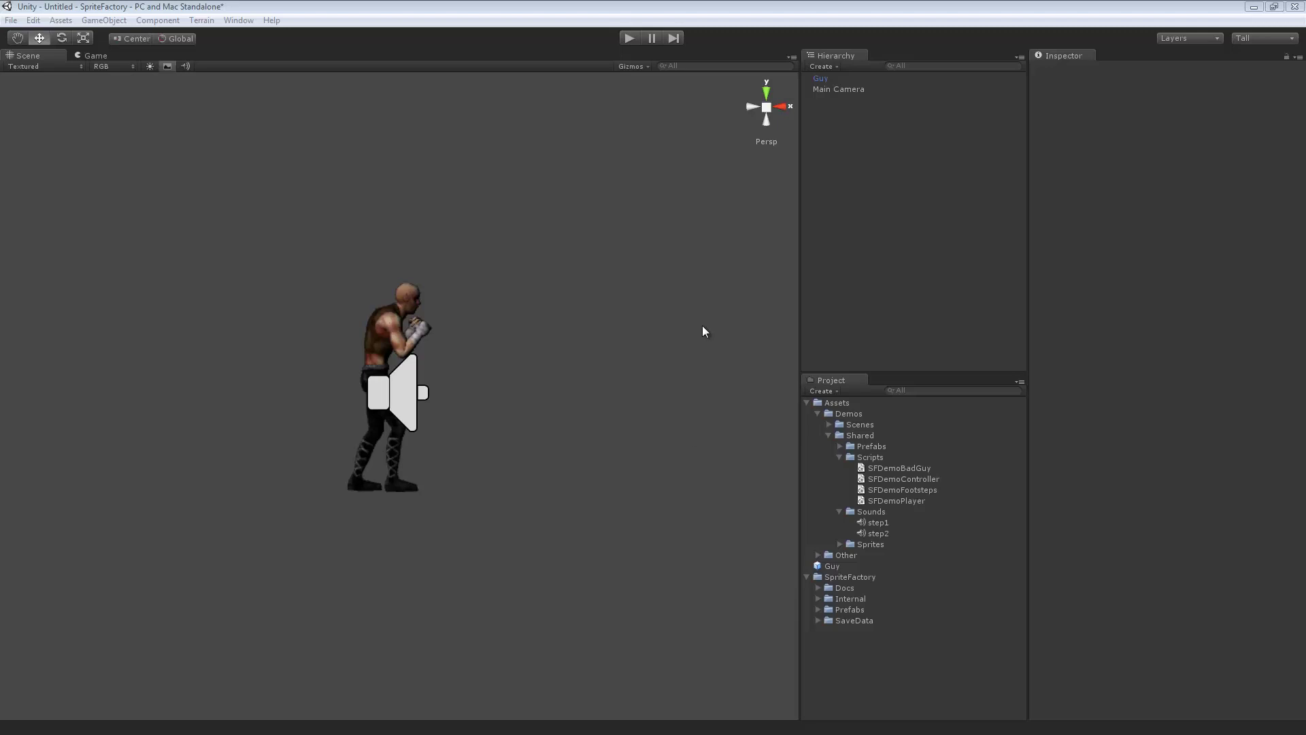
Preview the walk in Play mode, then open Sprite Factory on Guy's Walk animation.
left_click(627, 38)
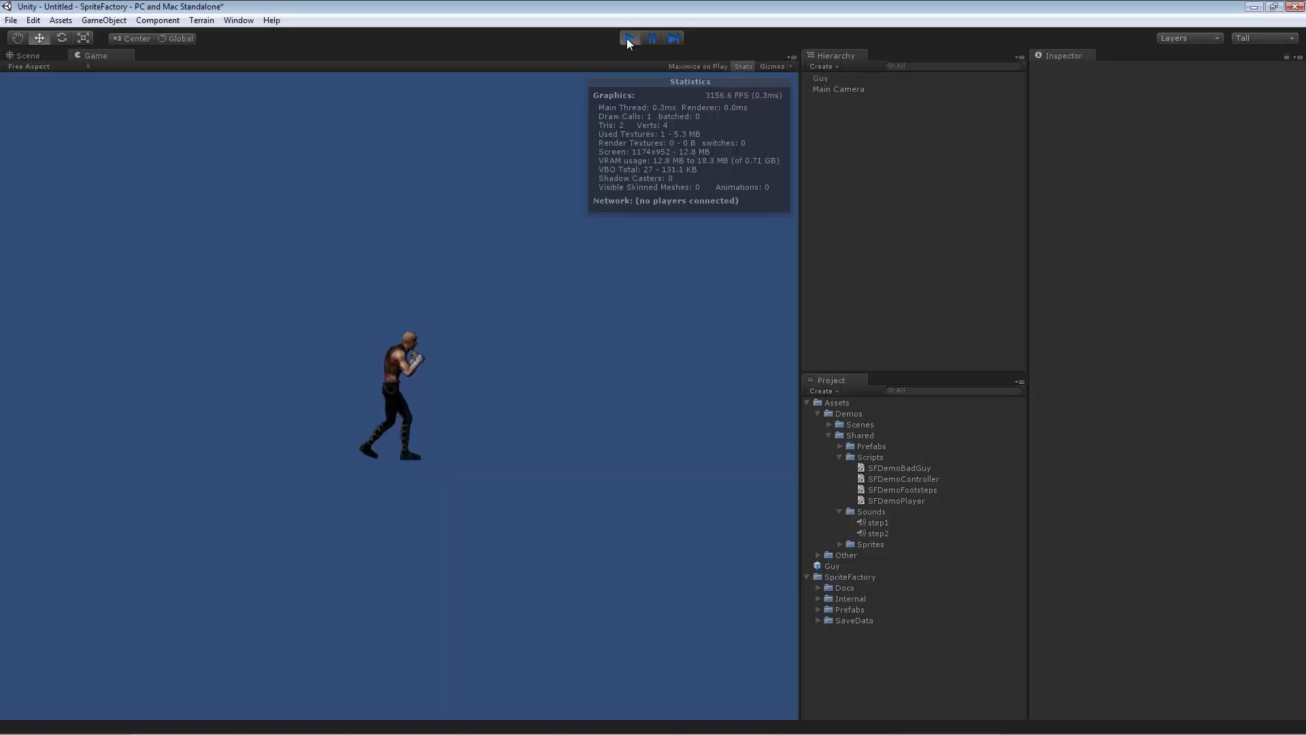
left_click(626, 38)
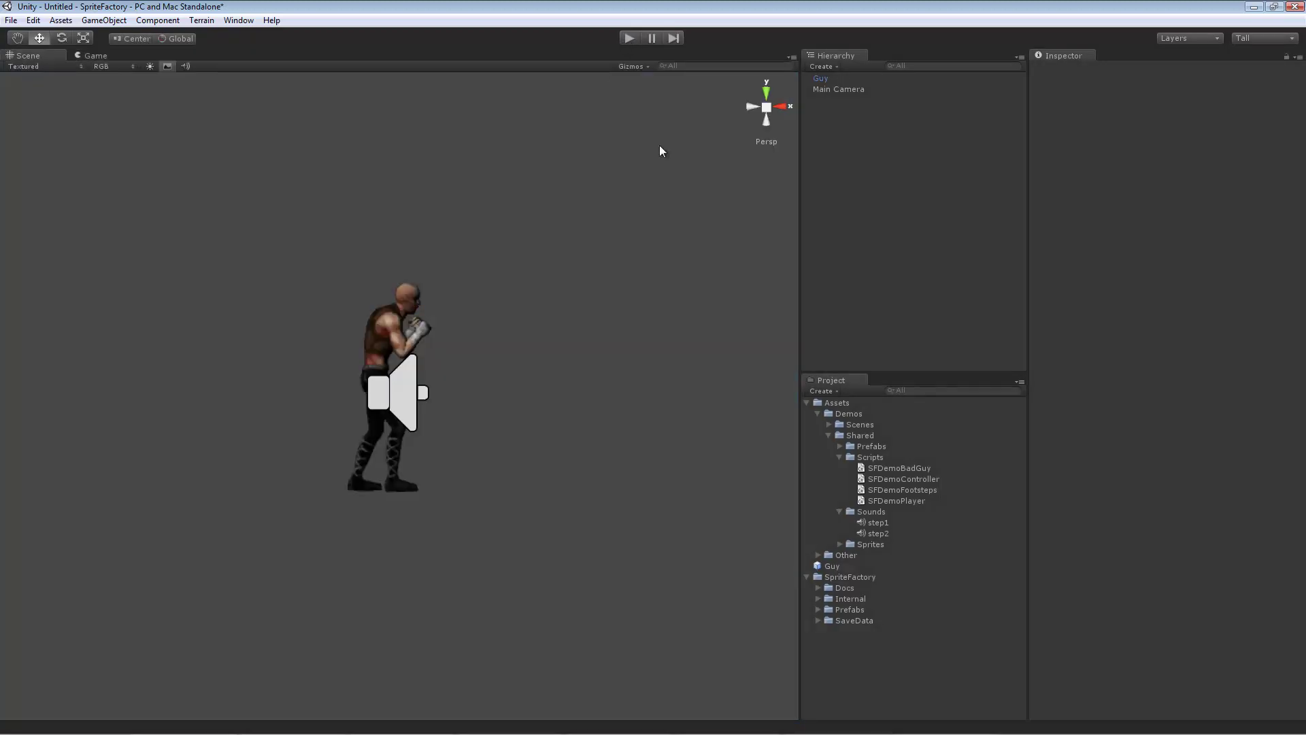
left_click(249, 20)
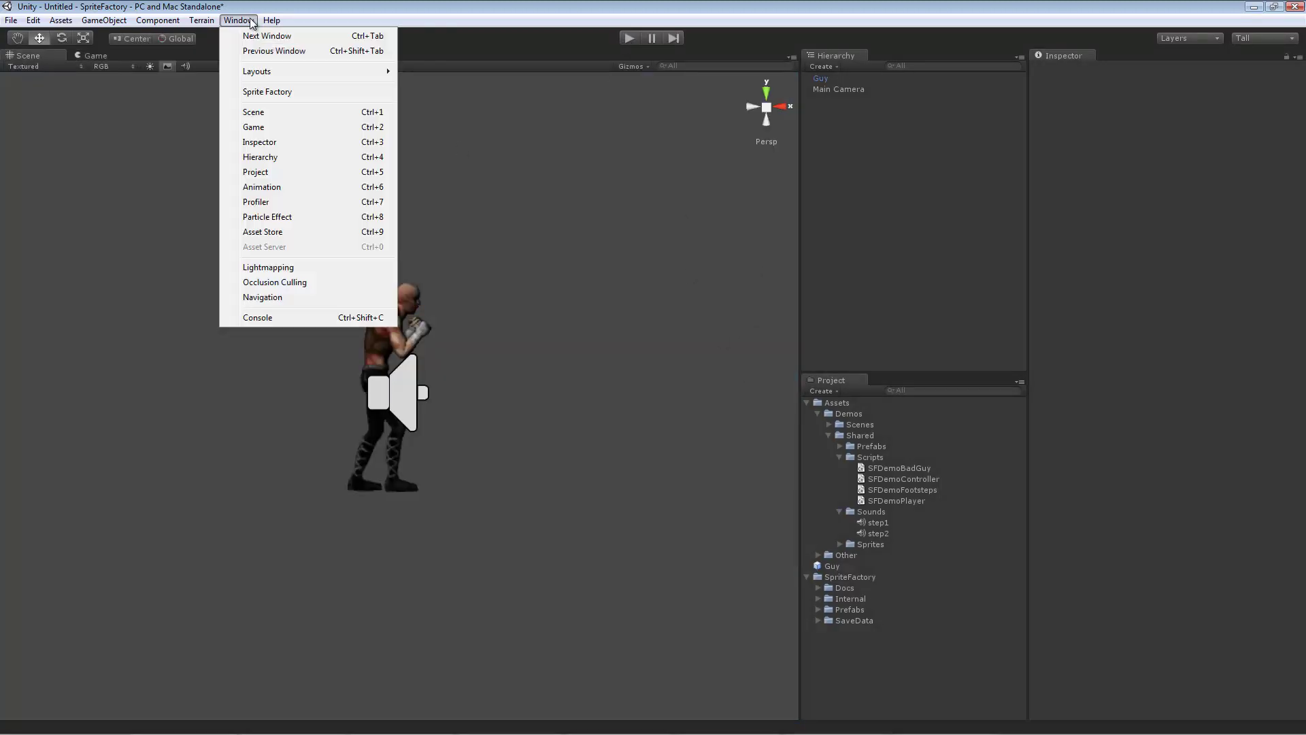
left_click(270, 93)
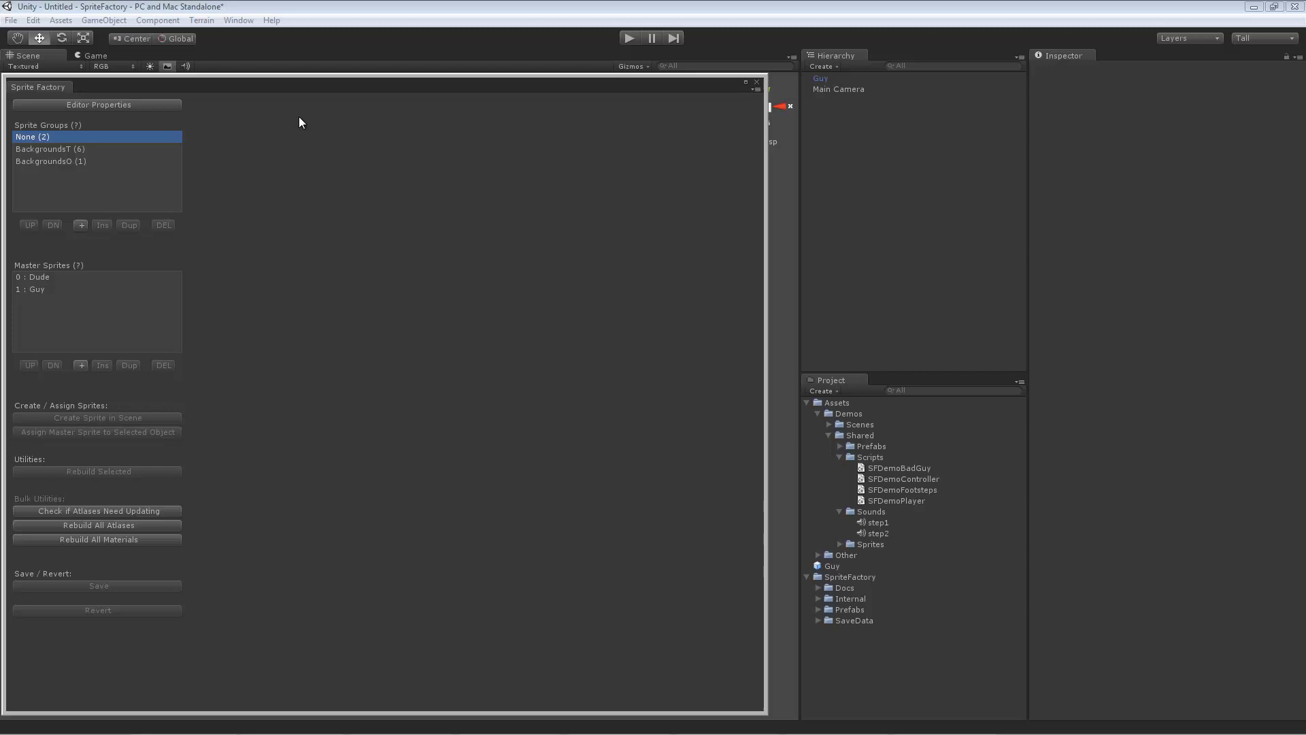
left_click(58, 288)
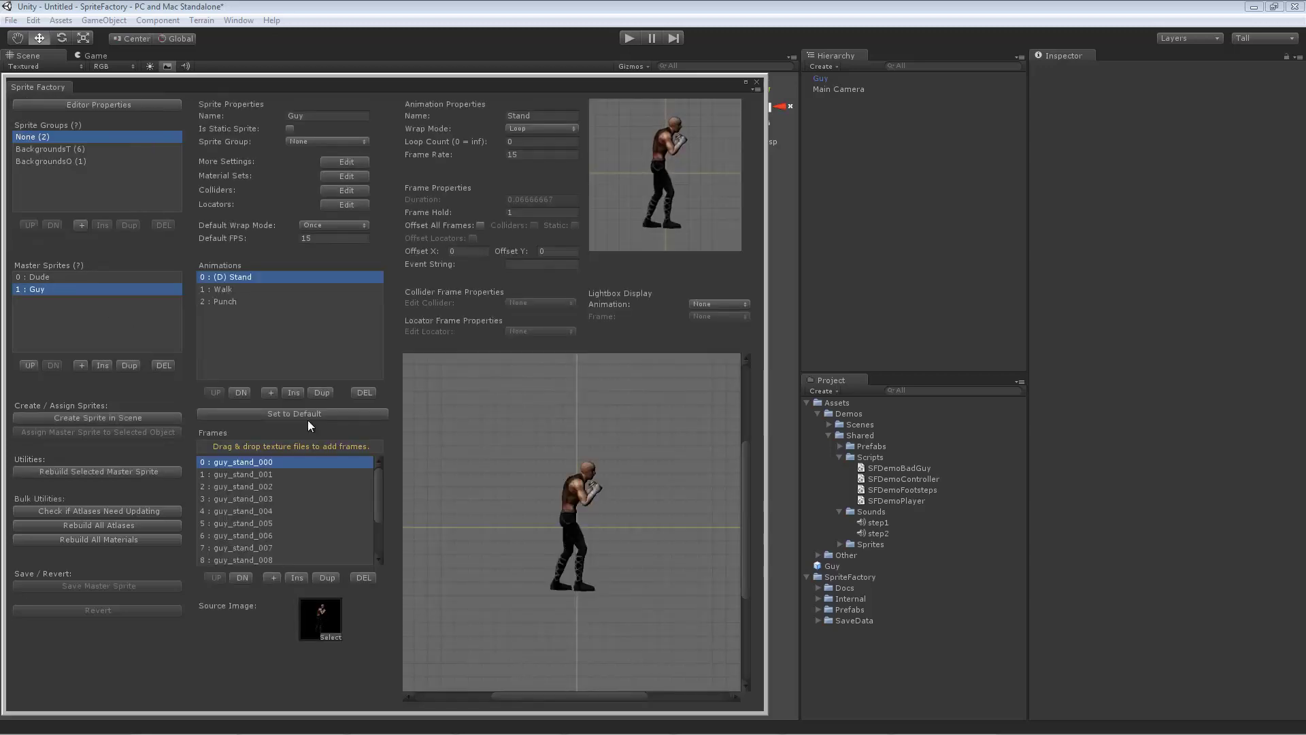
left_click(245, 288)
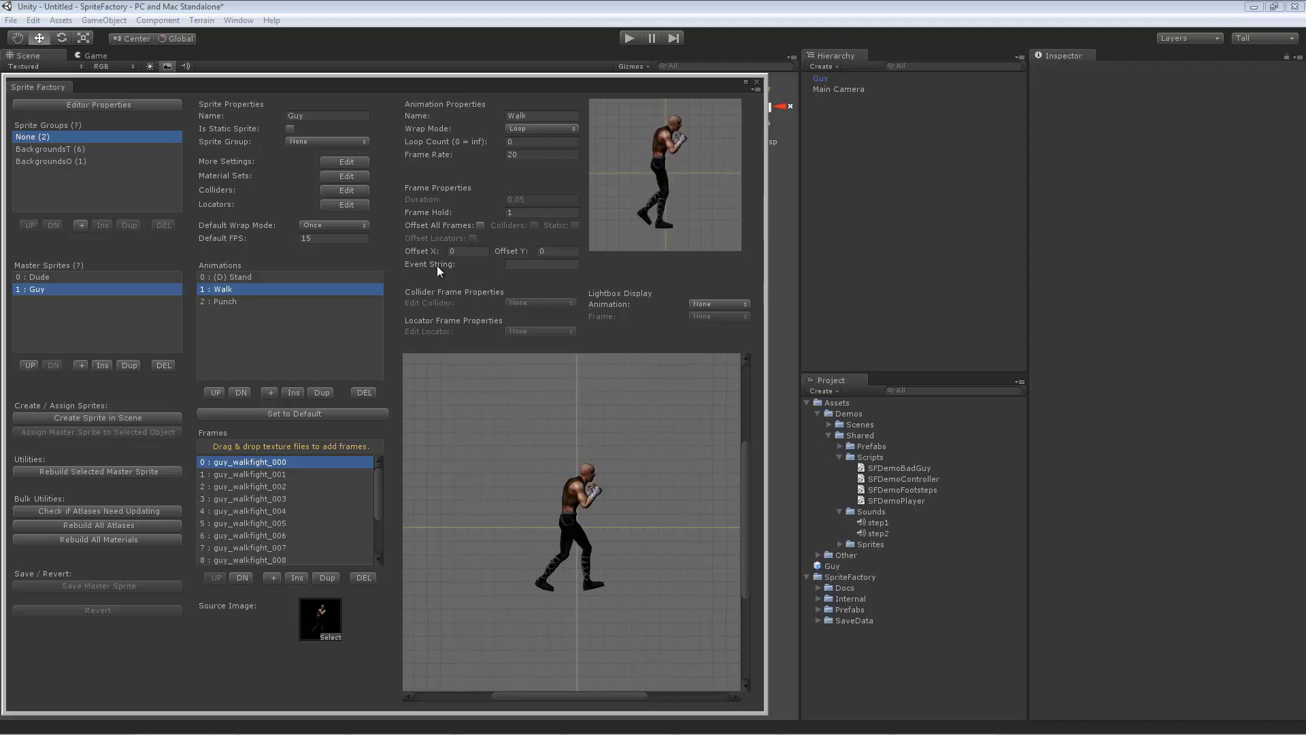
Step through Walk frames 3 to 8 in the Frames list.
left_click(302, 497)
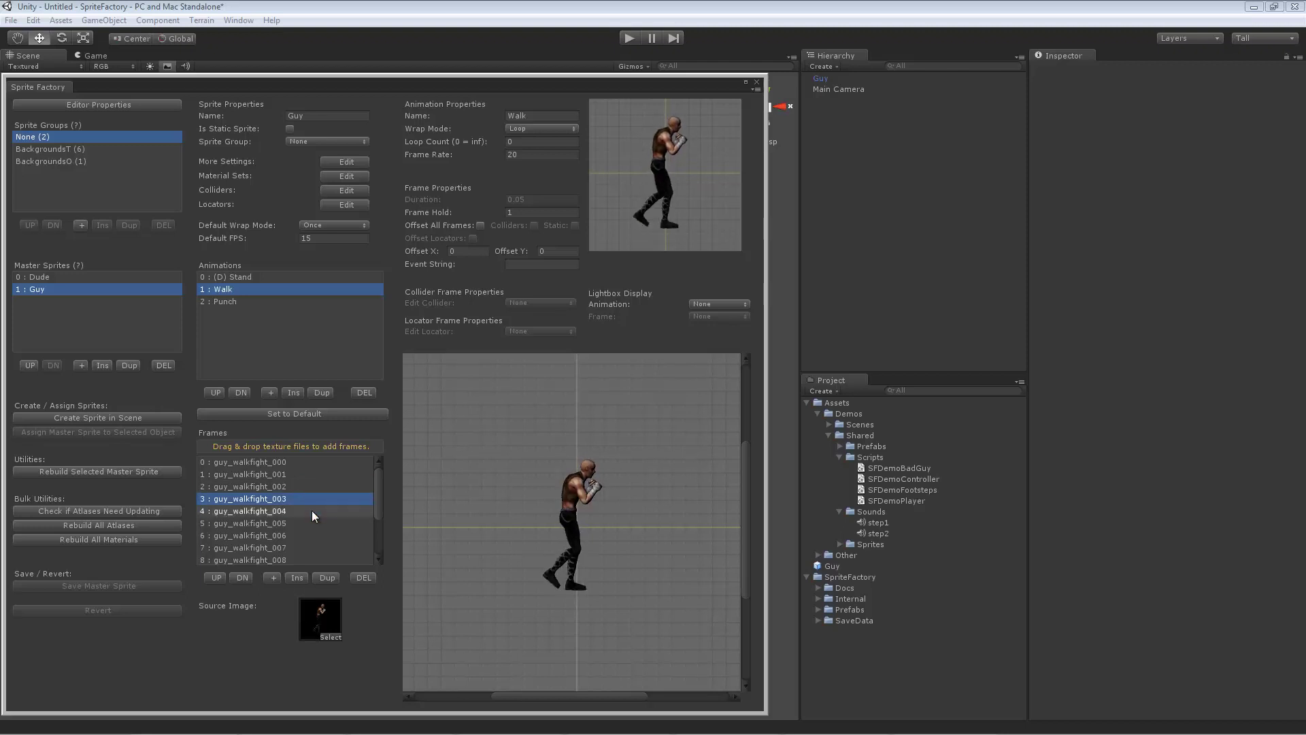
left_click(311, 512)
left_click(312, 519)
left_click(316, 499)
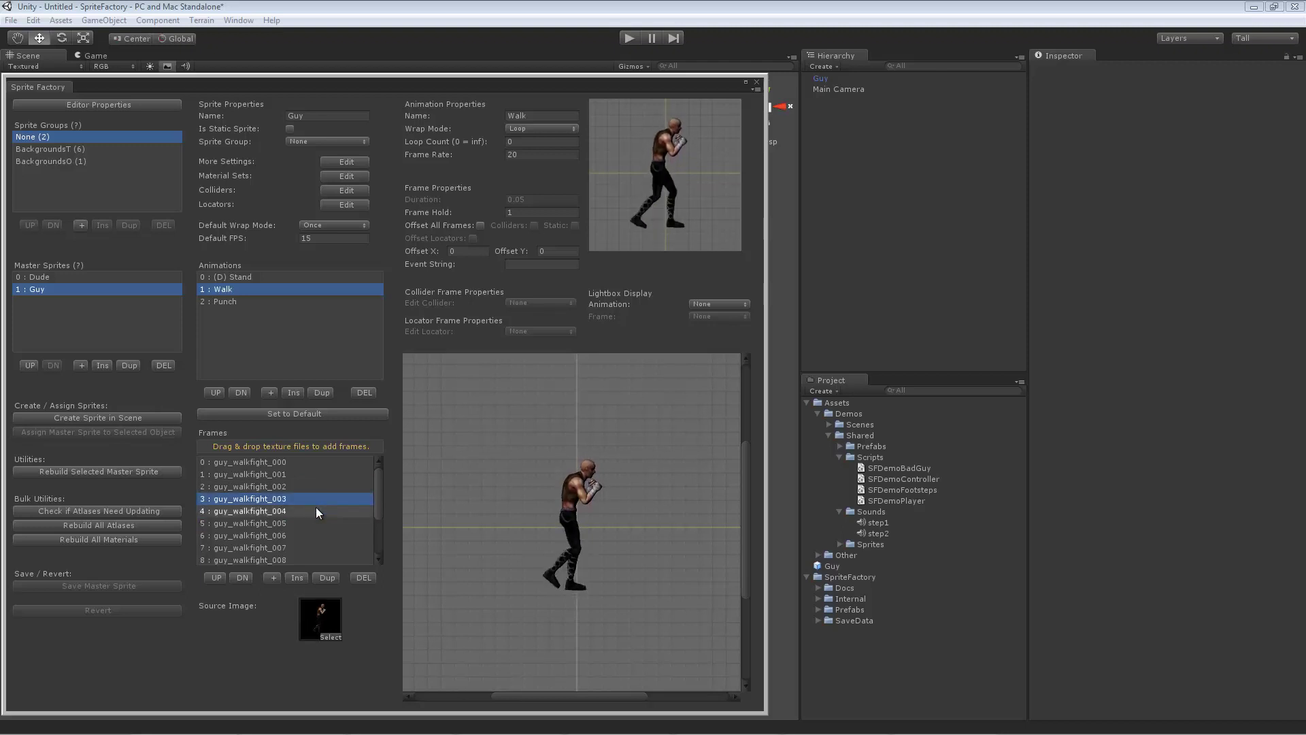
left_click(316, 512)
left_click(316, 522)
left_click(317, 536)
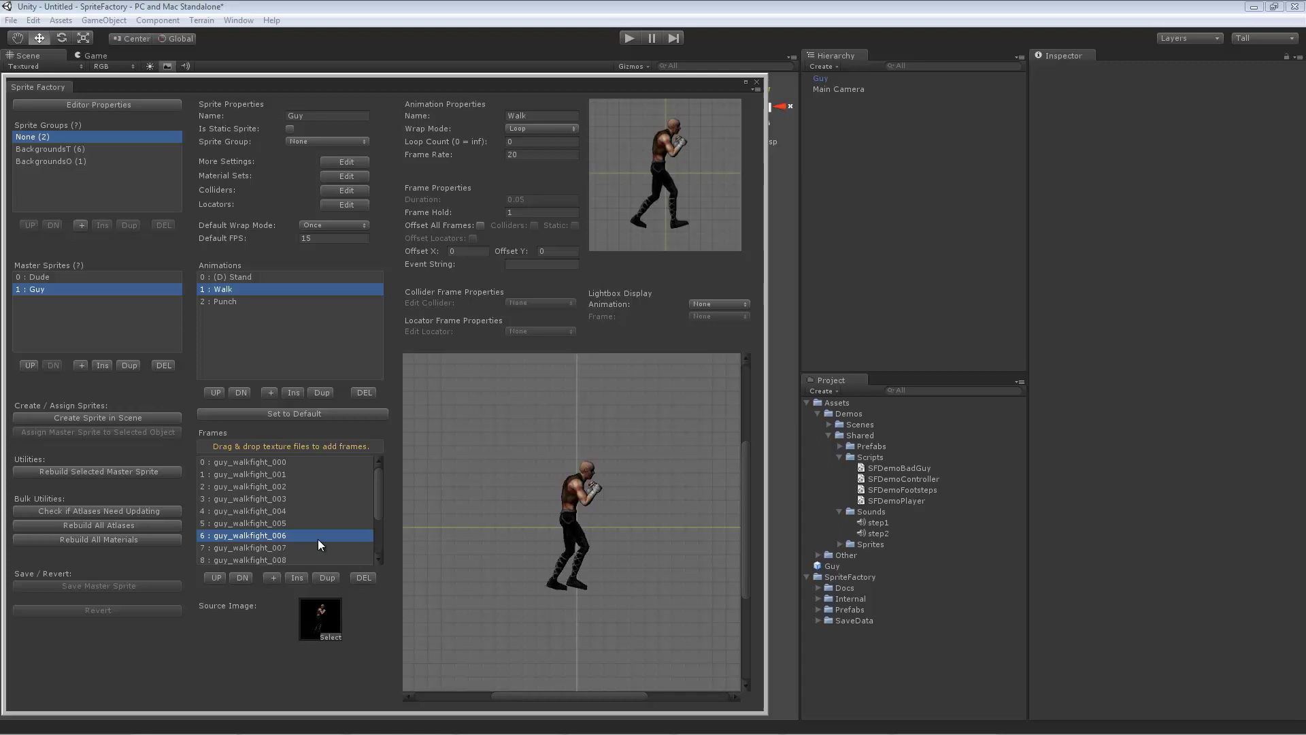
left_click(323, 548)
left_click(332, 560)
scroll(372, 514, "down", 1)
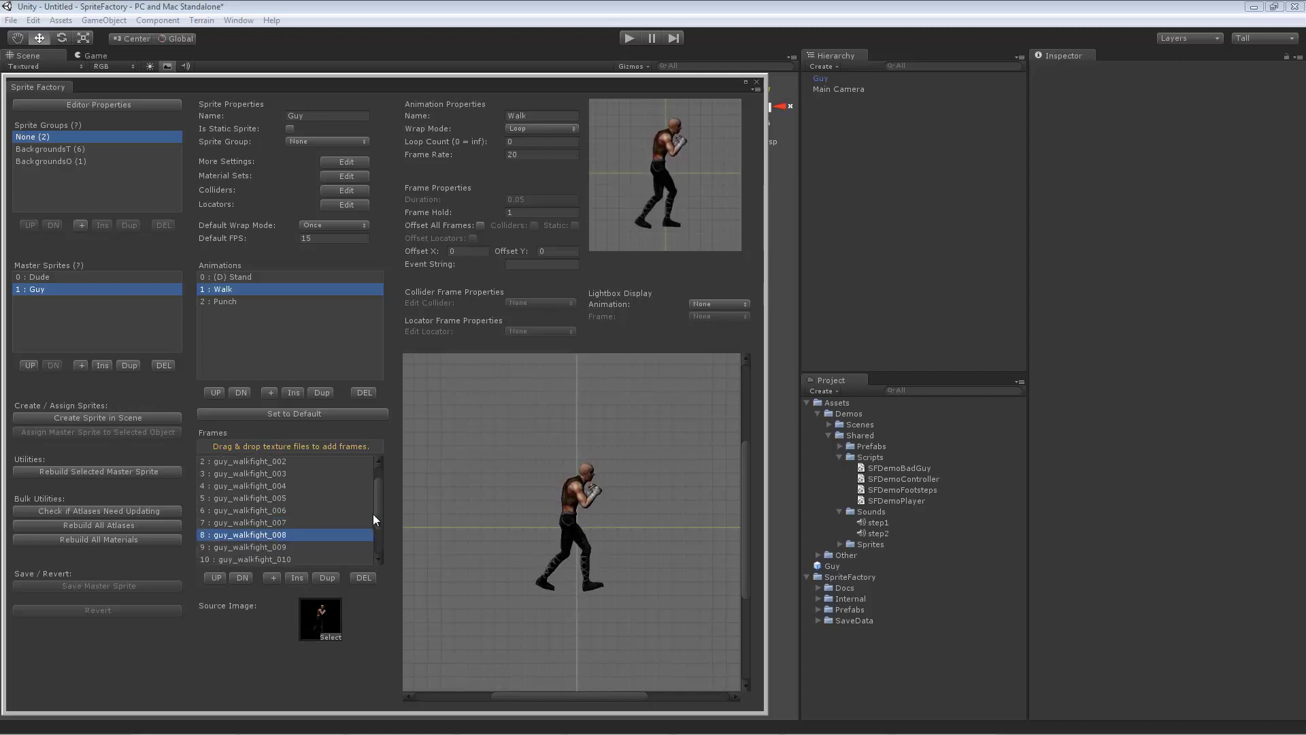
scroll(373, 517, "up", 1)
Check frame 1's footstep1 and frame 9's footstep2 event strings, then close Sprite Factory.
left_click(326, 475)
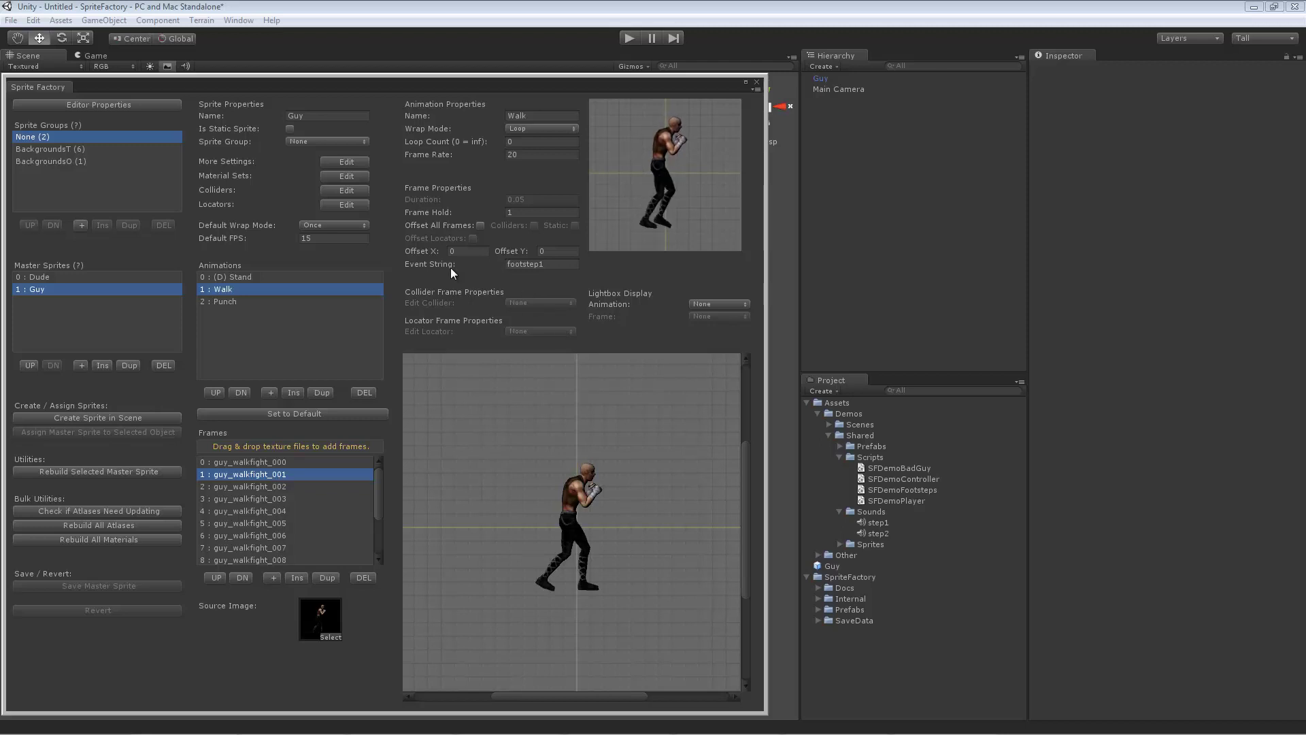
left_click(550, 265)
left_click_drag(379, 479, 381, 500)
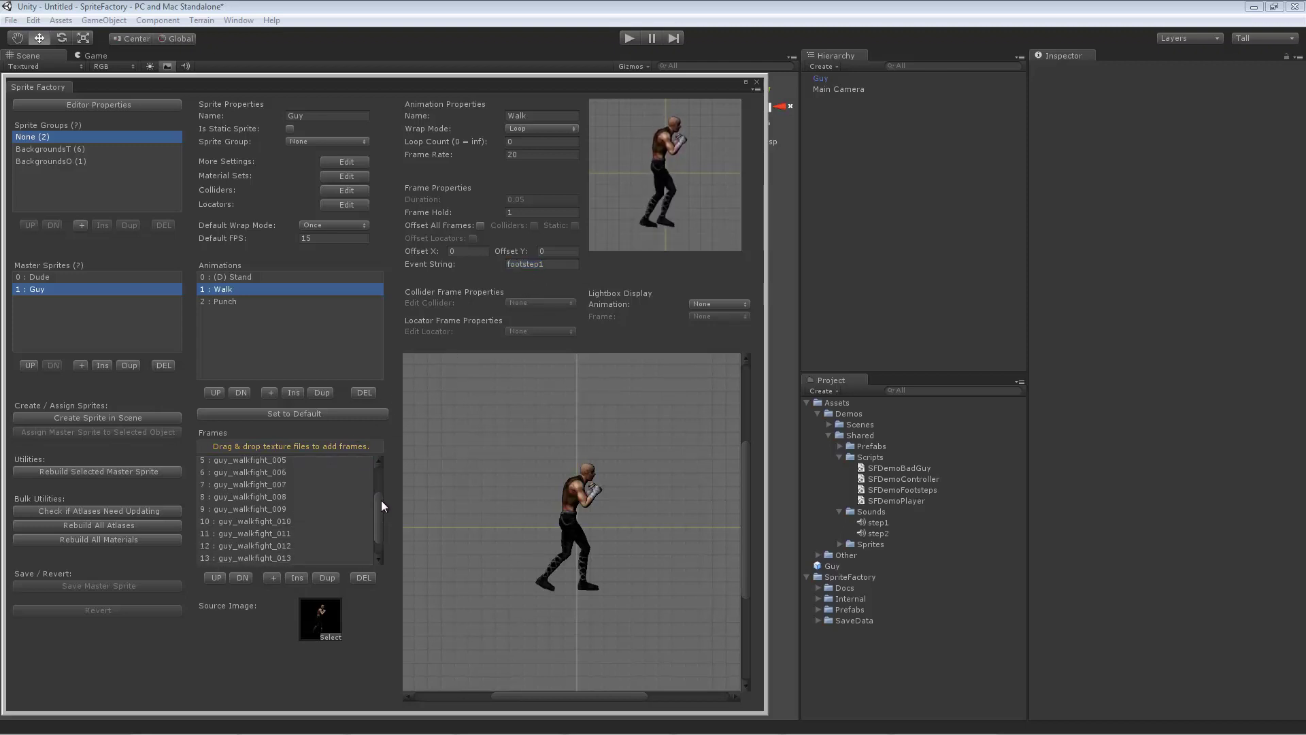
left_click(280, 508)
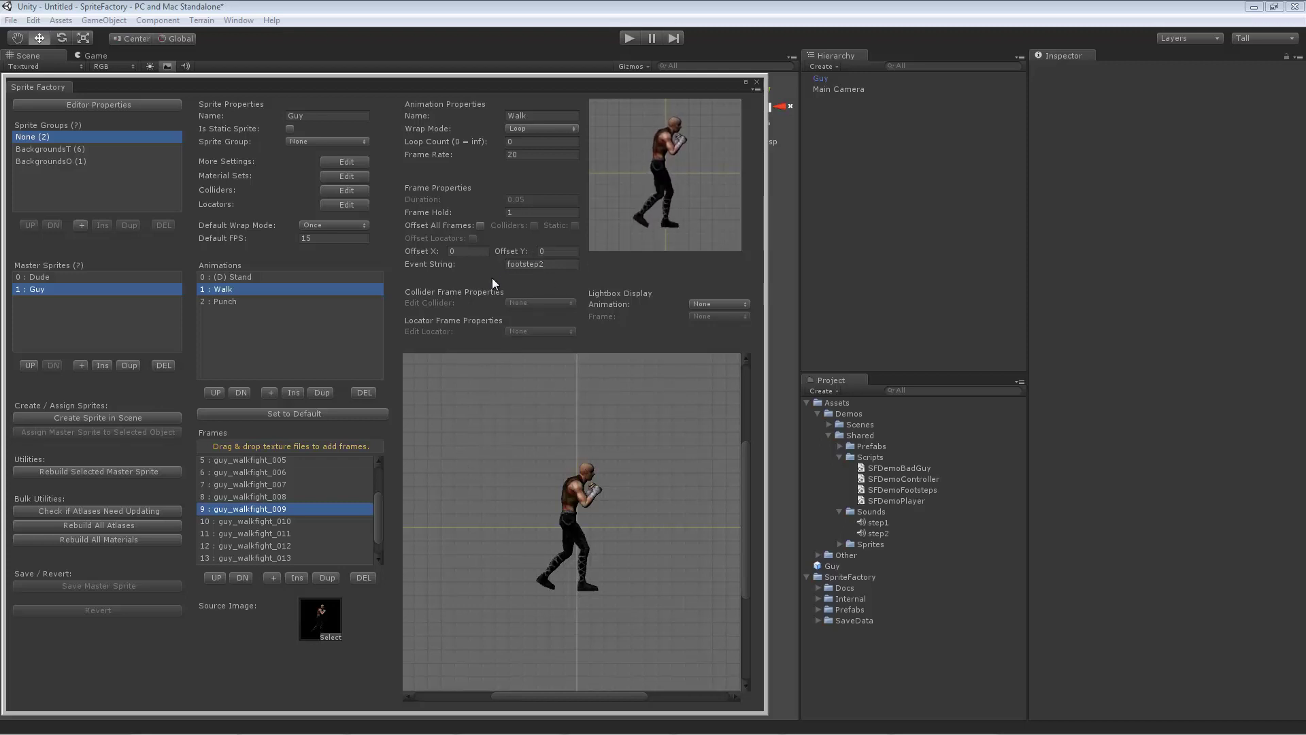
scroll(378, 487, "up", 3)
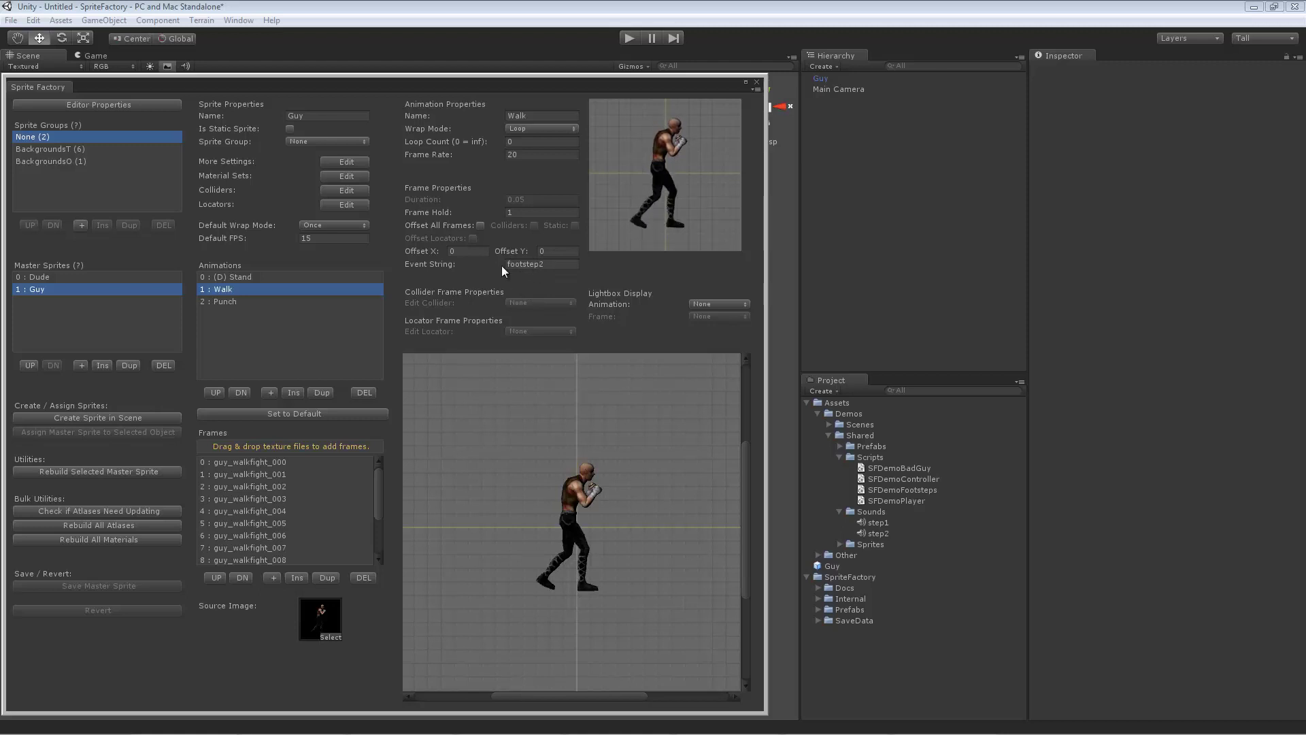
left_click(756, 82)
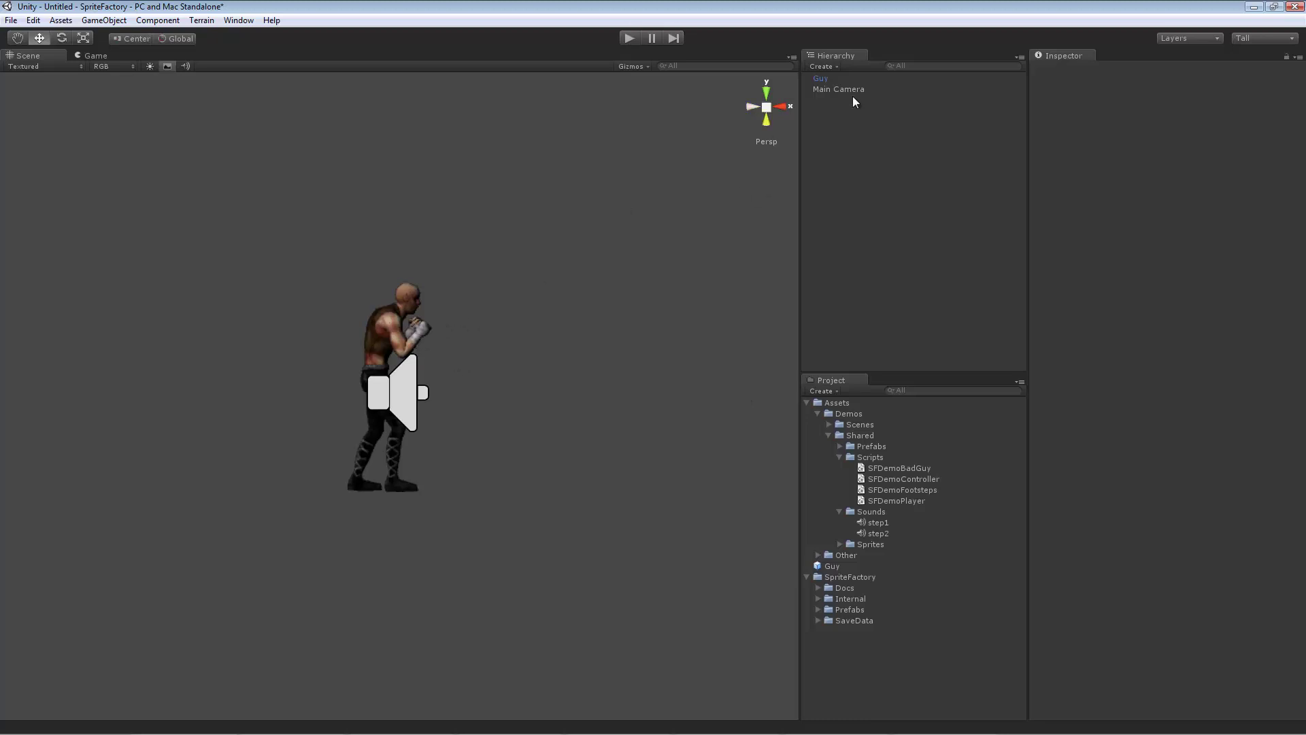
Select Guy and toggle Audio Source to reveal SFDemo Footsteps with step1 and step2 sounds.
left_click(834, 78)
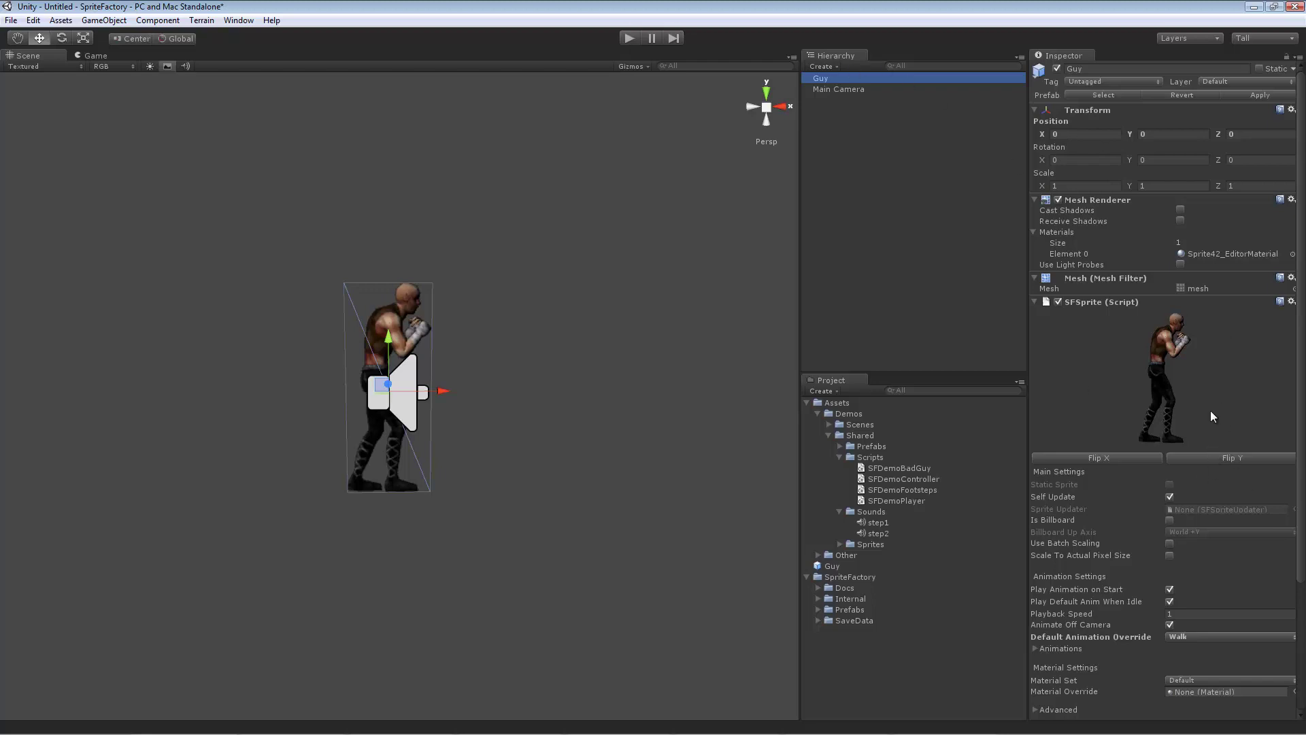
scroll(1201, 487, "down", 5)
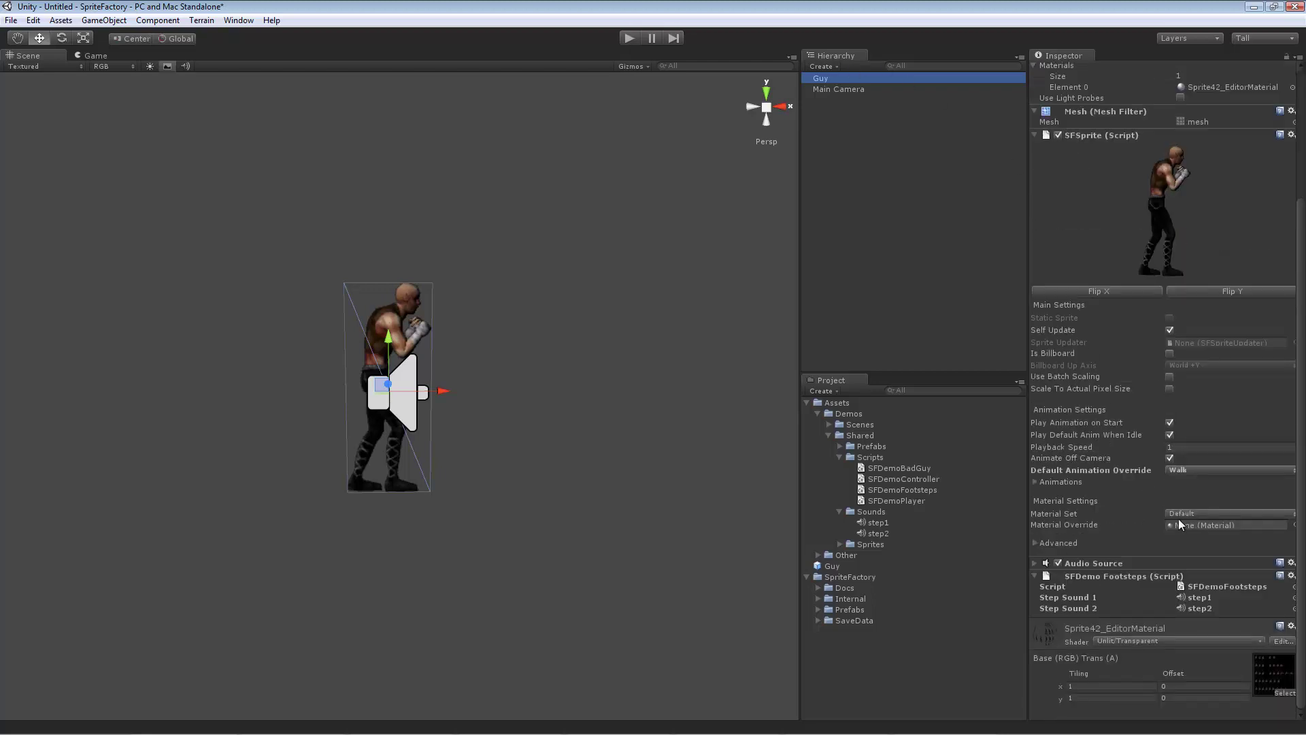
left_click(1035, 564)
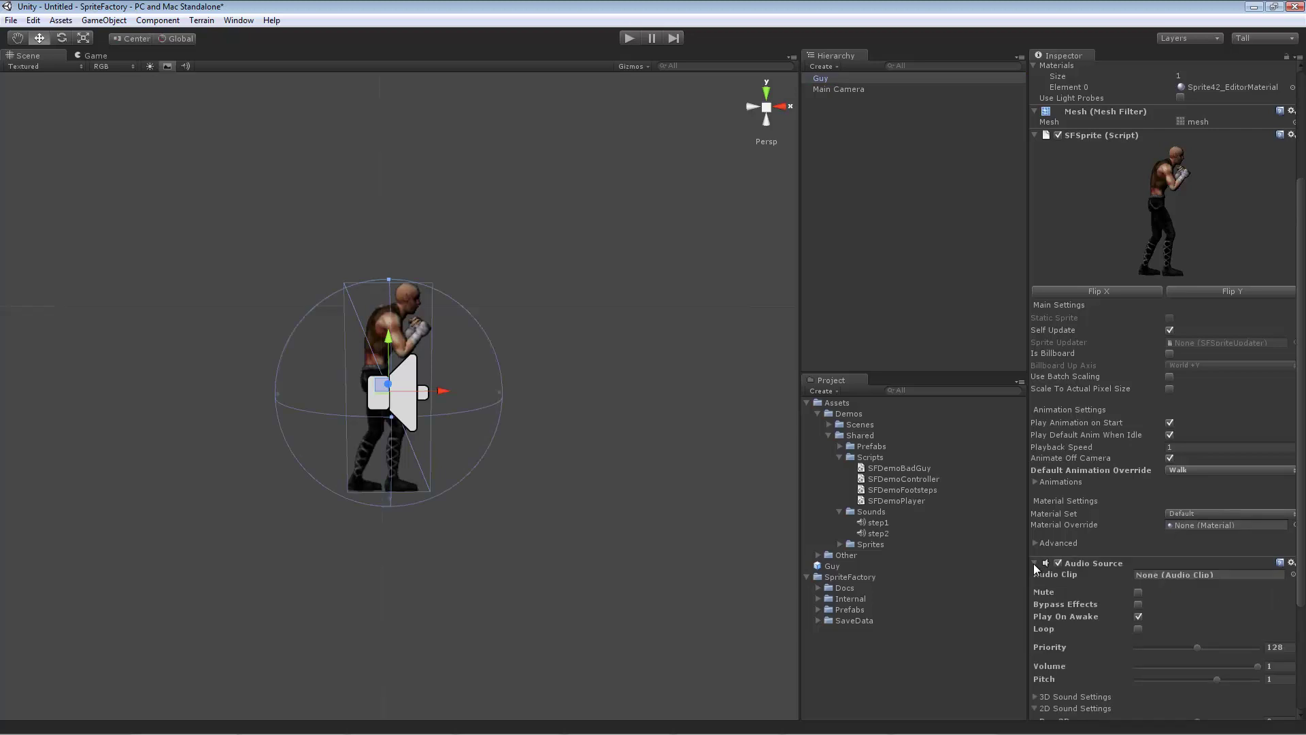
left_click(1035, 563)
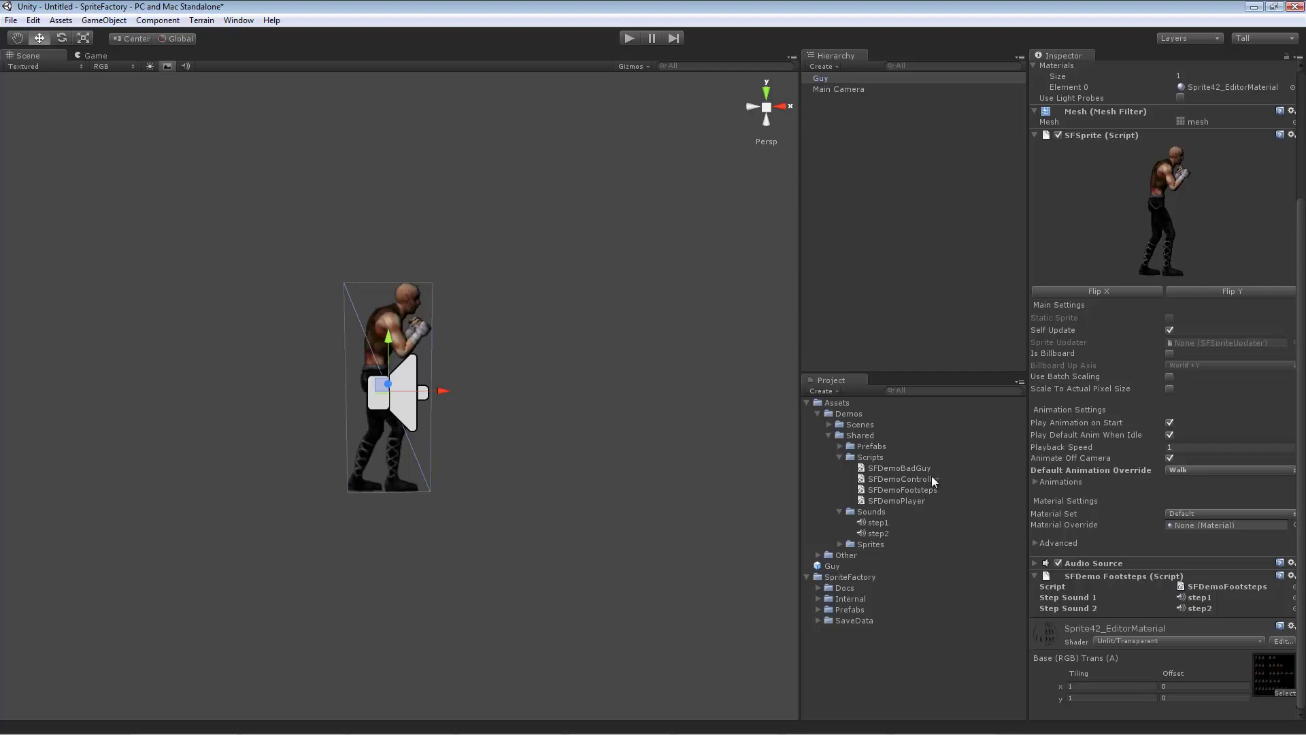
Open SFDemoFootsteps.cs in Visual Studio and highlight OnSpriteFrameStart and its frameEvent parameter.
double_click(920, 489)
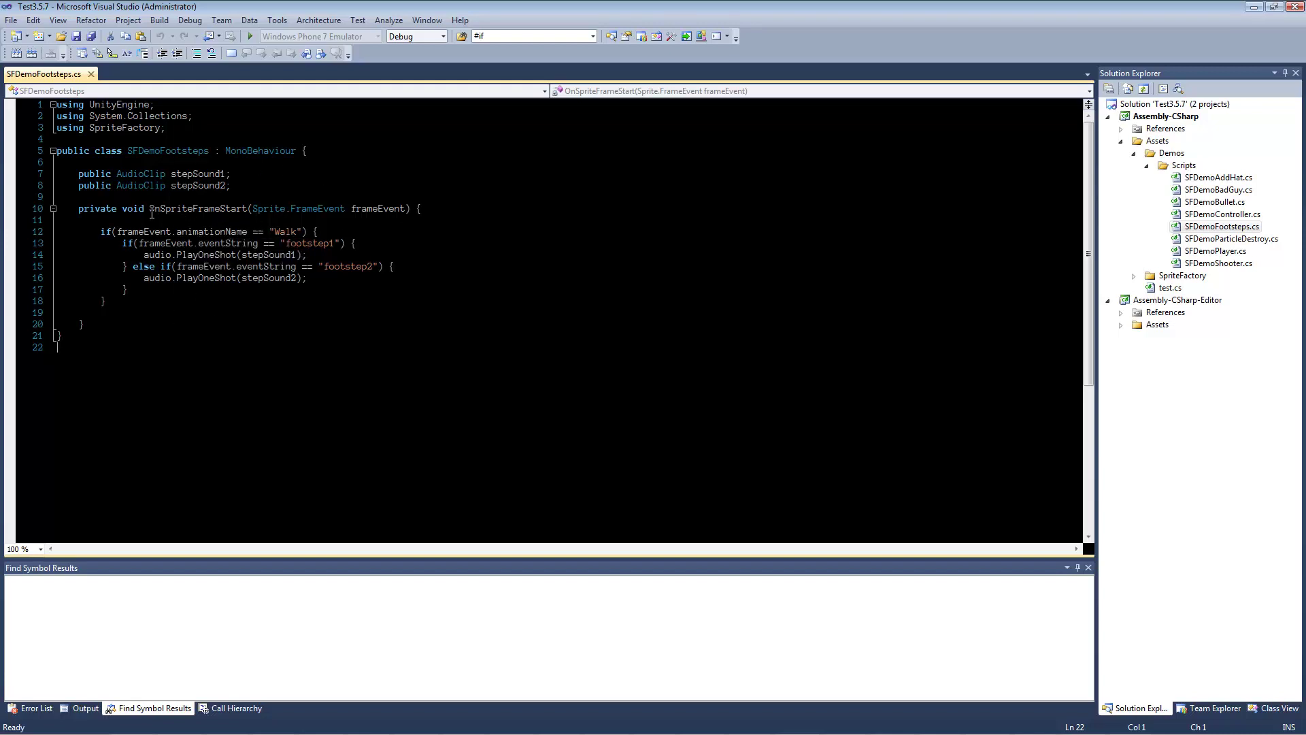
left_click_drag(150, 209, 248, 209)
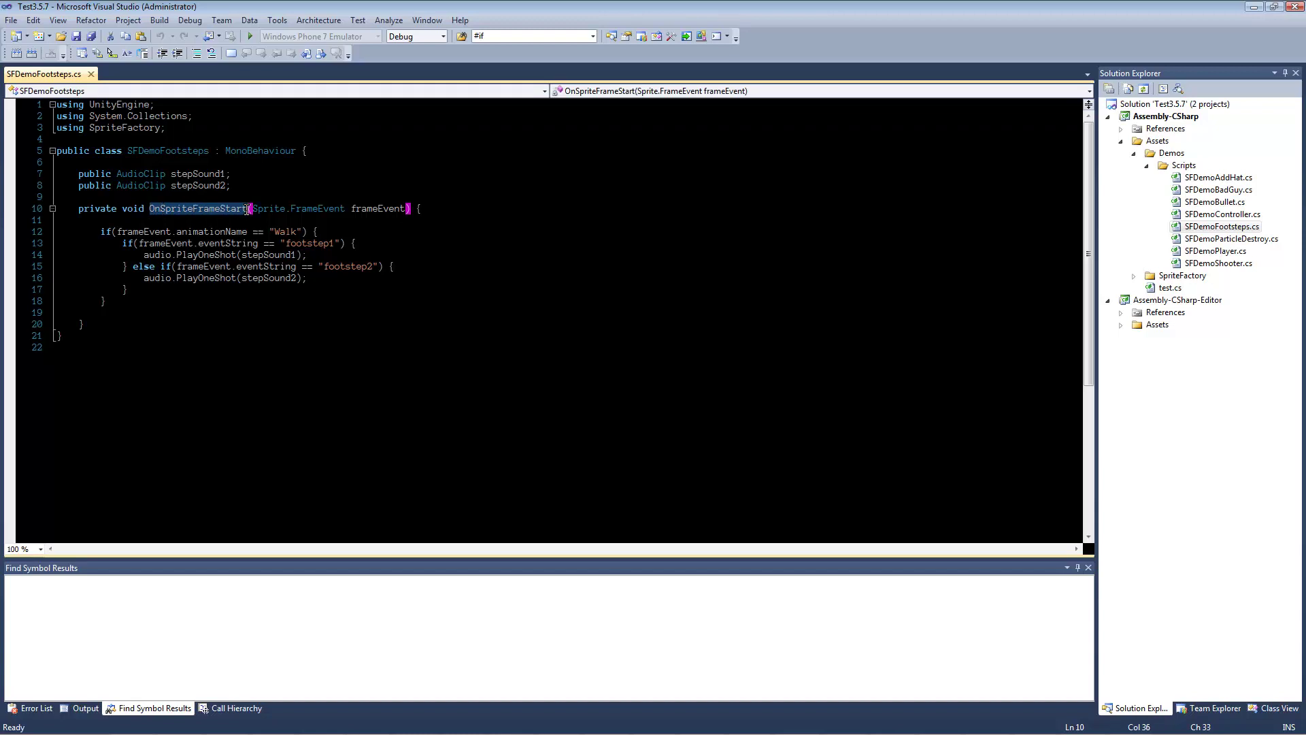
left_click(243, 221)
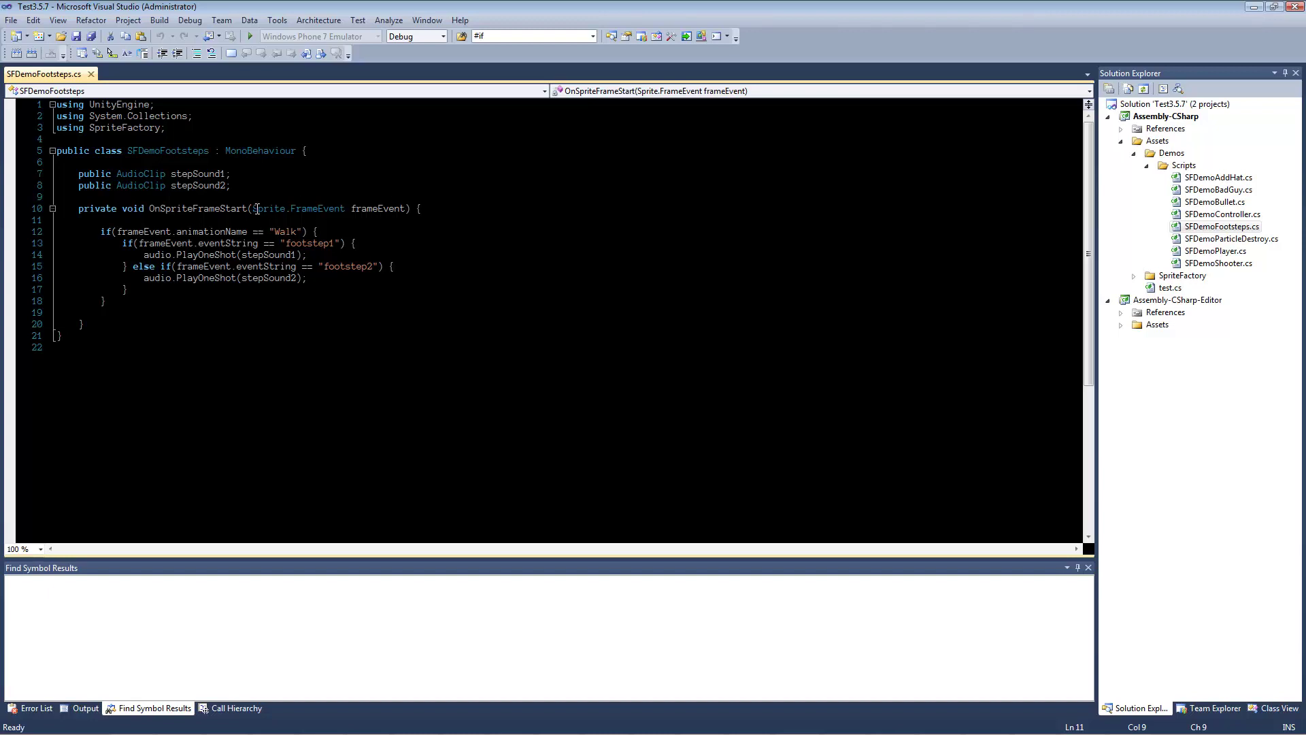
left_click_drag(404, 208, 259, 217)
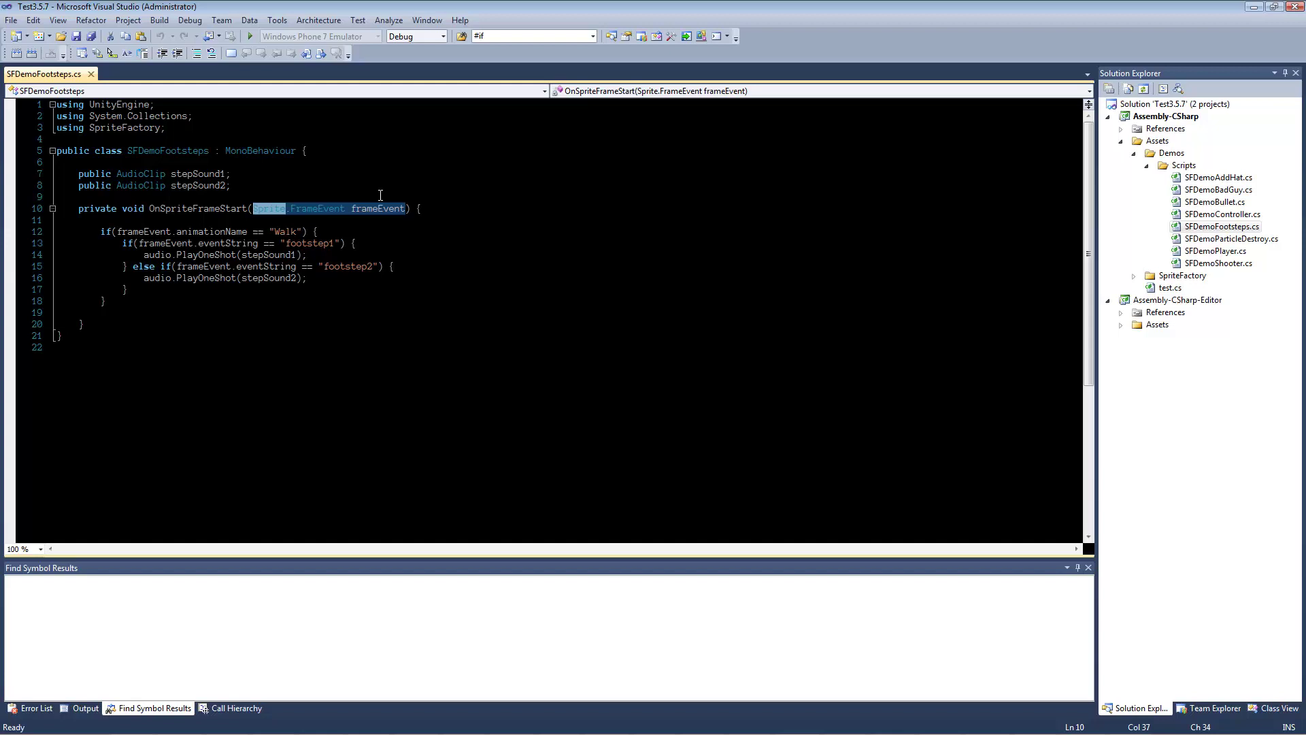
left_click(393, 219)
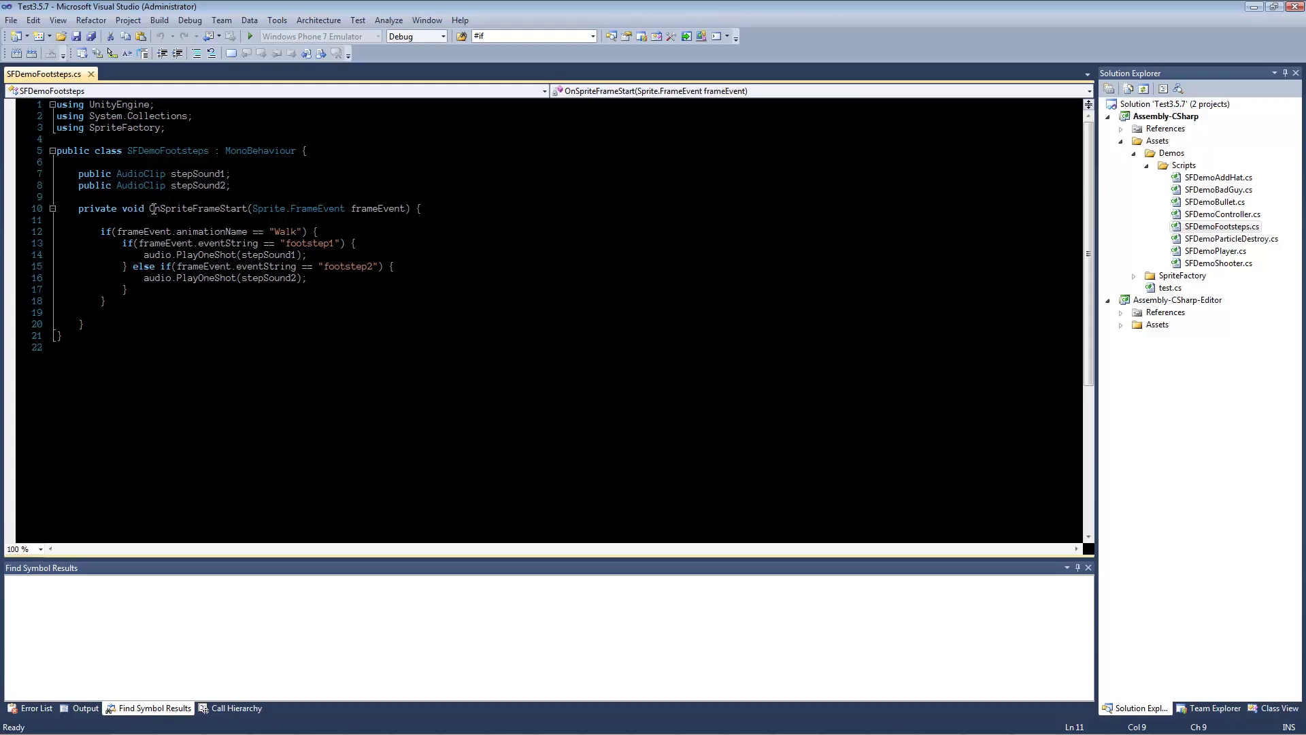
Highlight the Walk check, footstep1 string and step sound 1 call, then play the scene in Unity.
left_click(247, 208)
left_click(240, 220)
left_click_drag(101, 232, 318, 228)
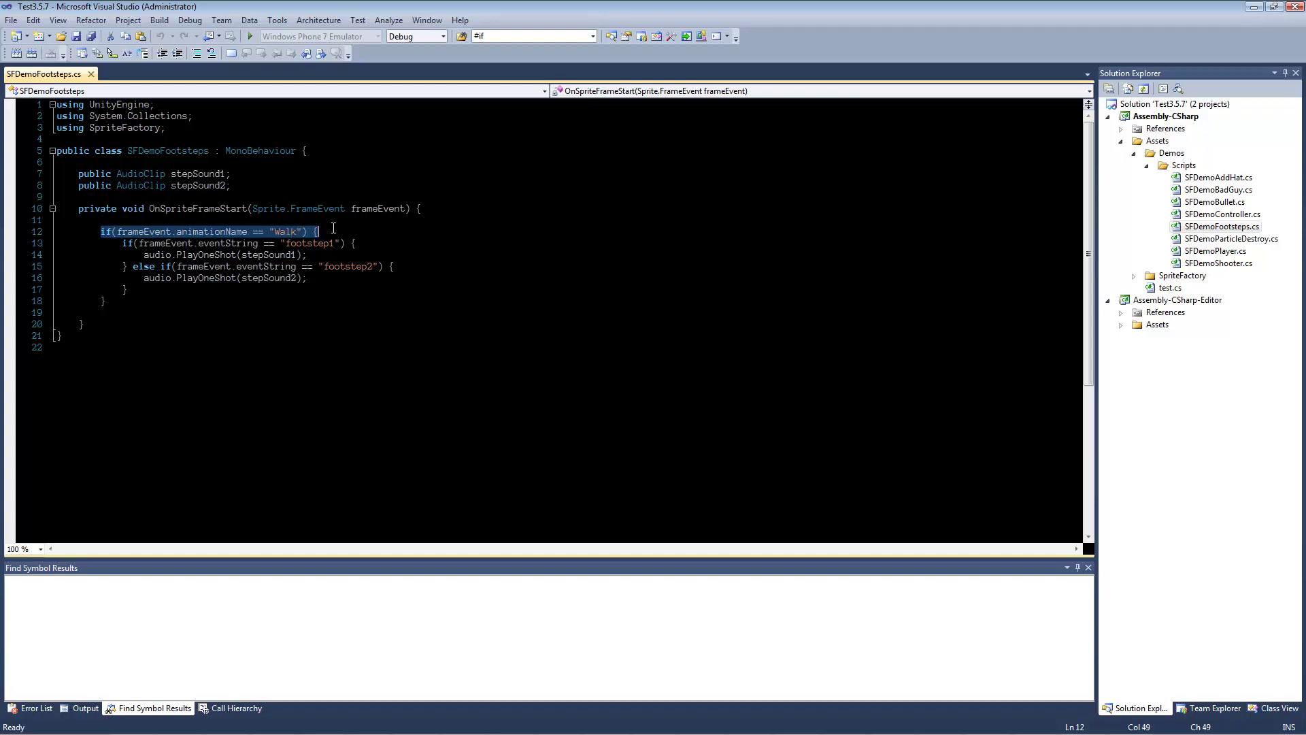
left_click(337, 230)
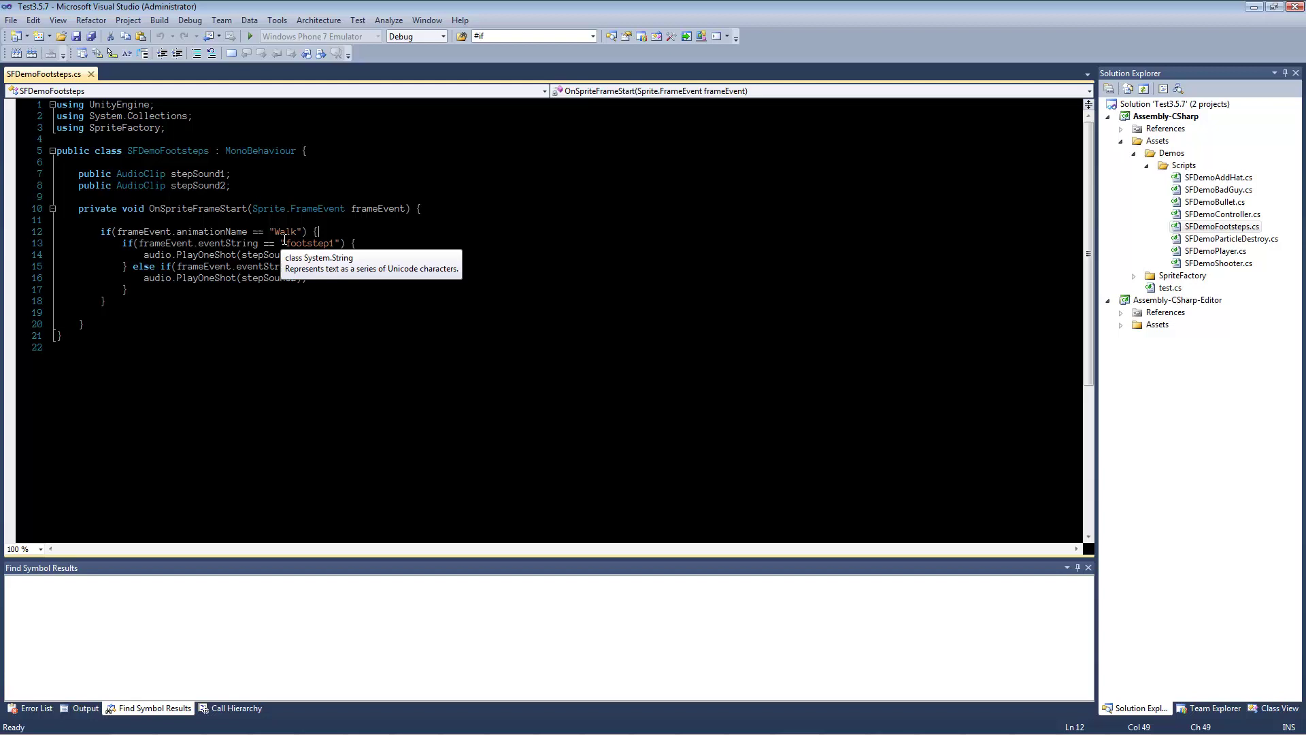
double_click(333, 243)
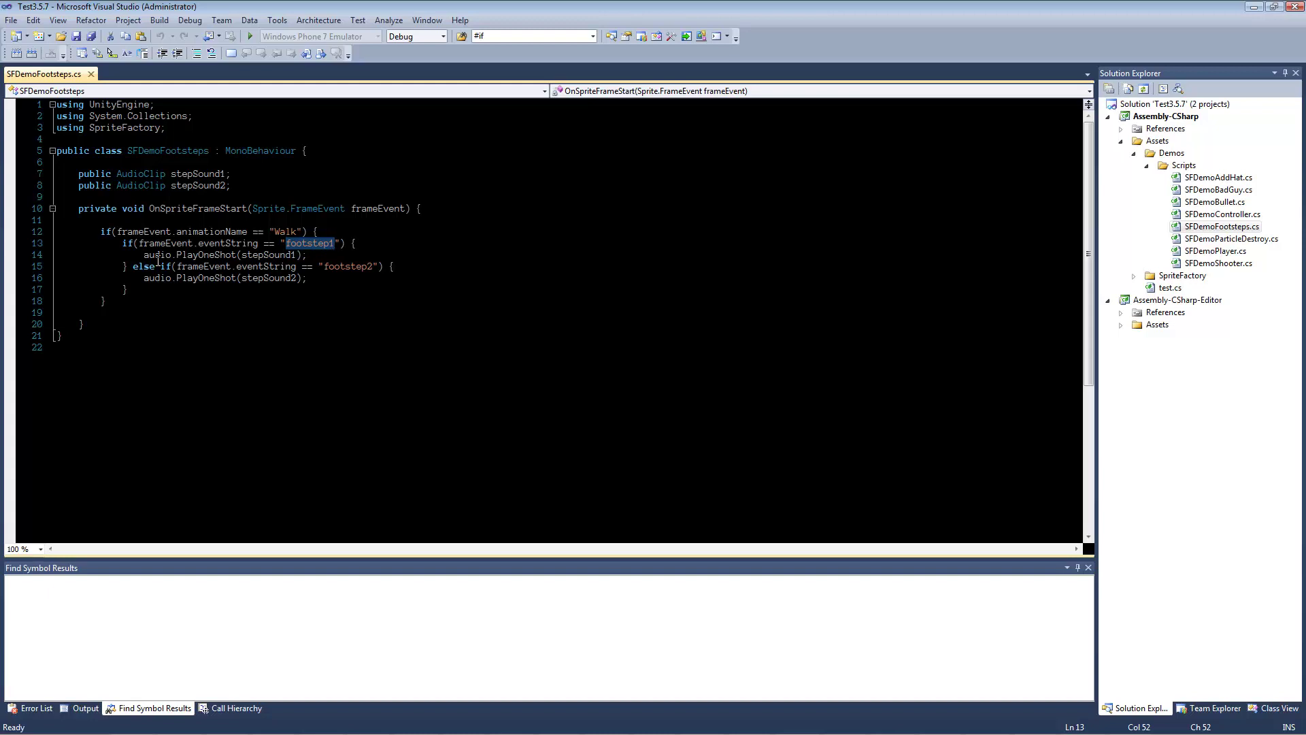
left_click_drag(144, 255, 304, 256)
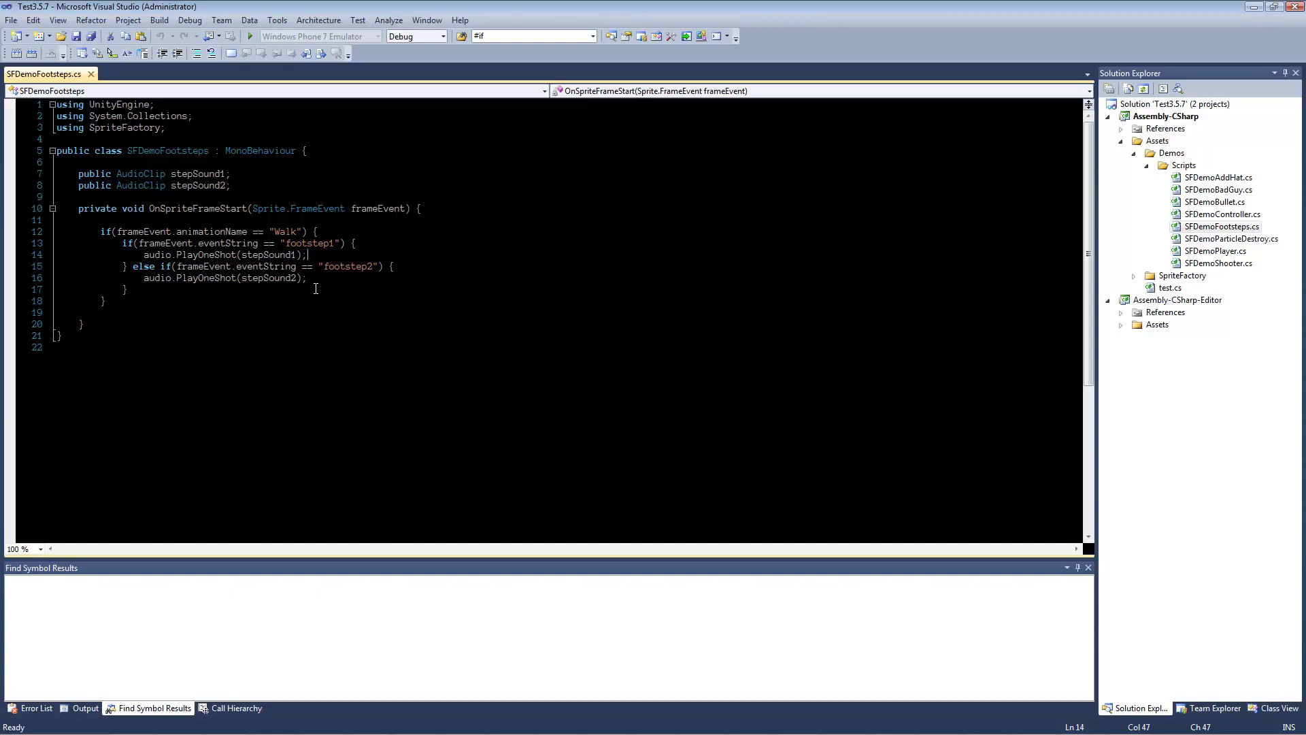
key("alt+Tab")
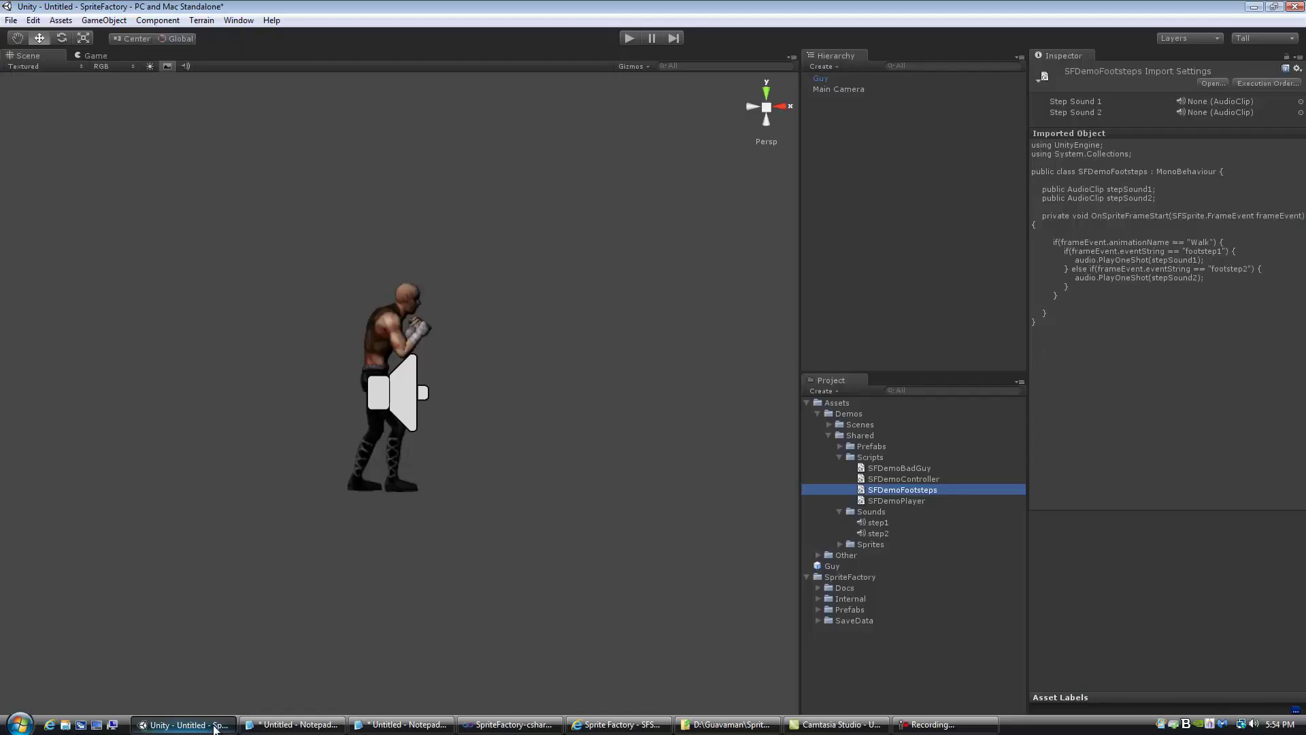
left_click(626, 38)
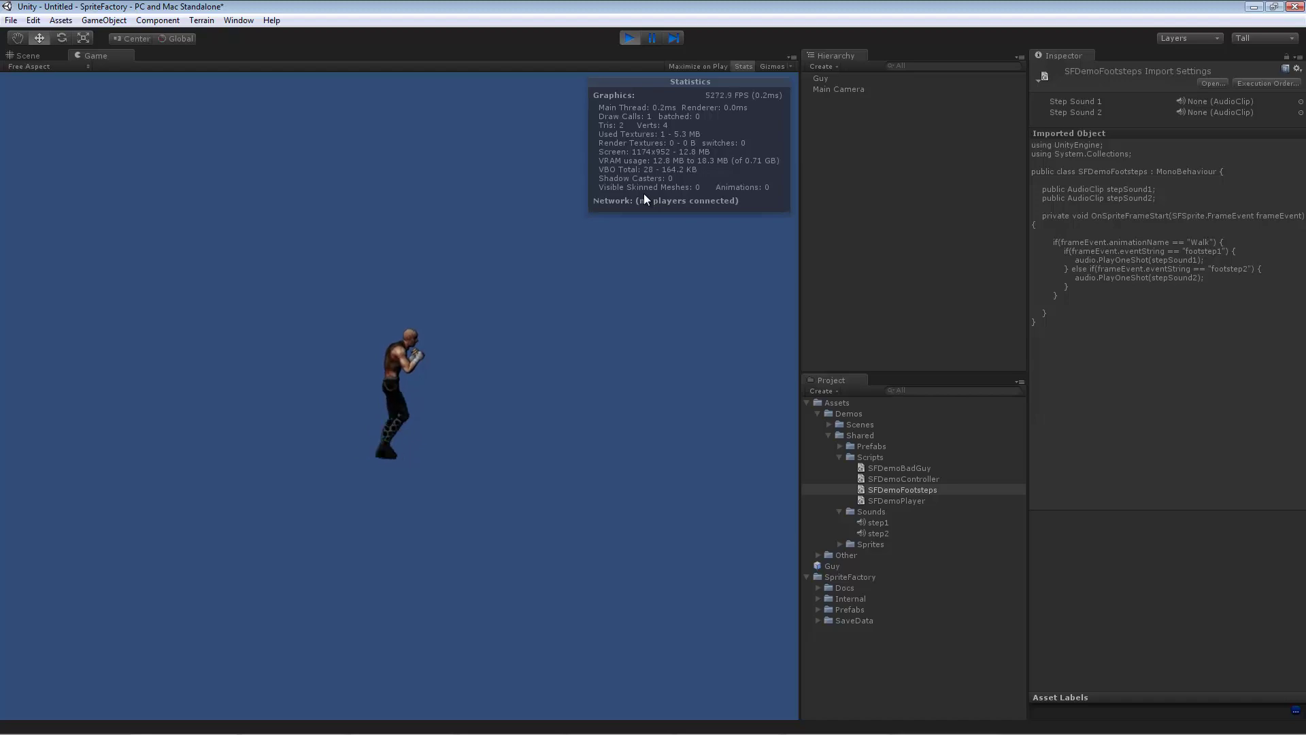